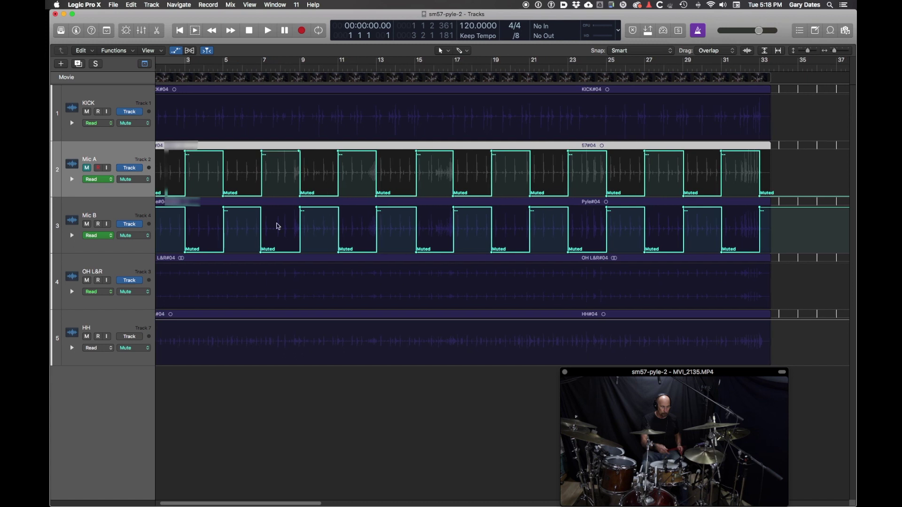
Select the Mic B track and play the full drum mix from the start of the song.
click(121, 215)
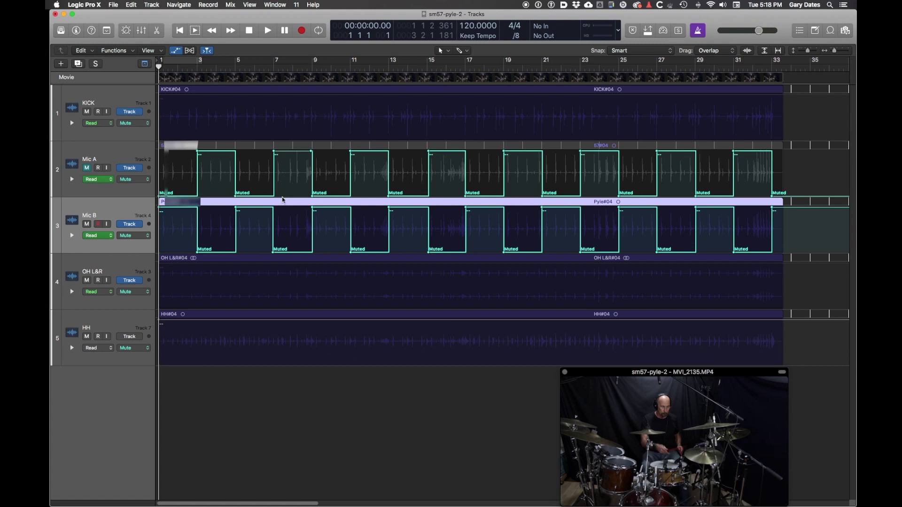
key(space)
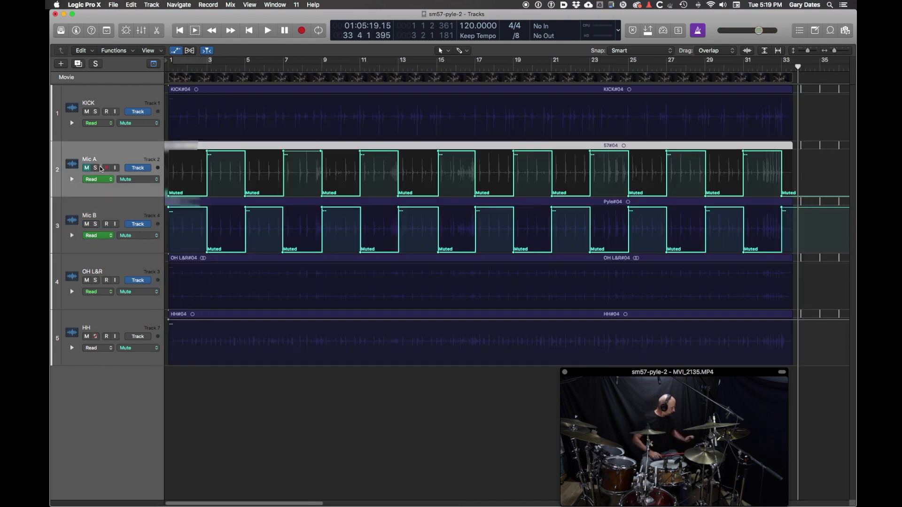
Solo the Mic A and Mic B snare tracks.
click(96, 168)
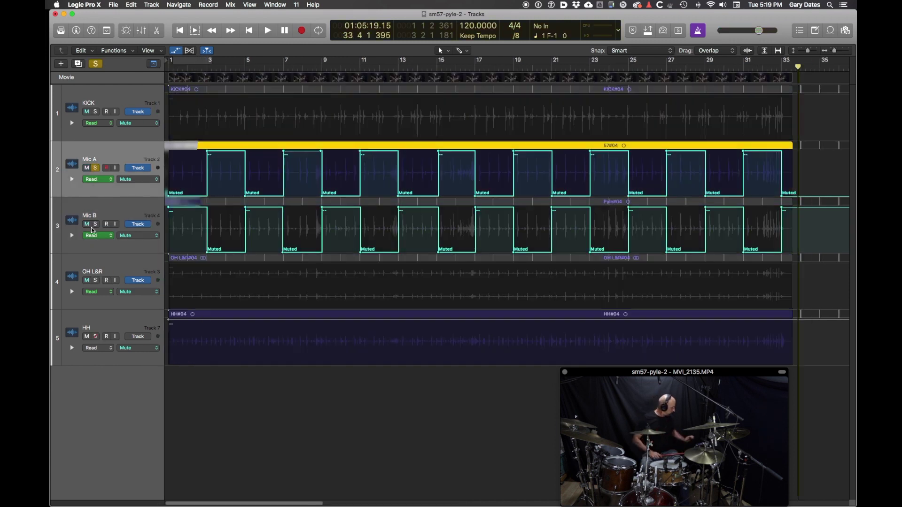
click(98, 225)
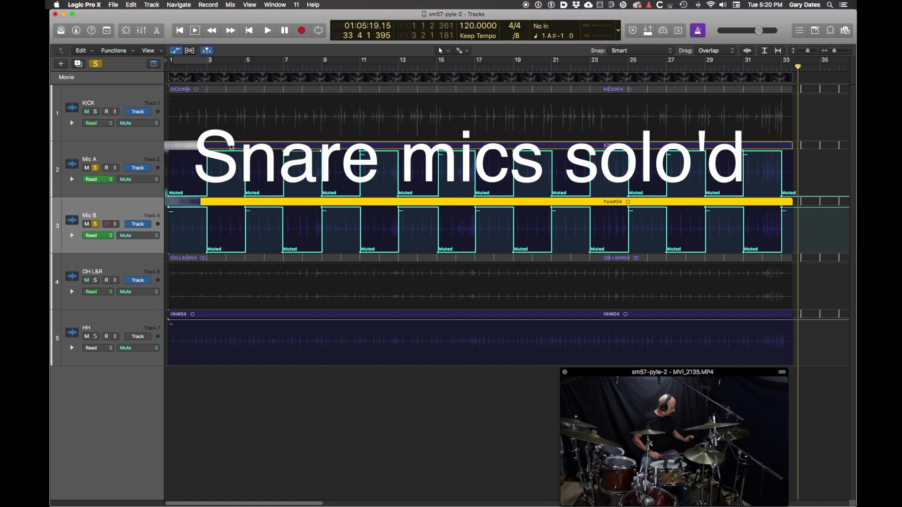
Play the soloed snare mics from the beginning to the end of the take, comparing Mic A with Mic B as they alternate.
key(Return)
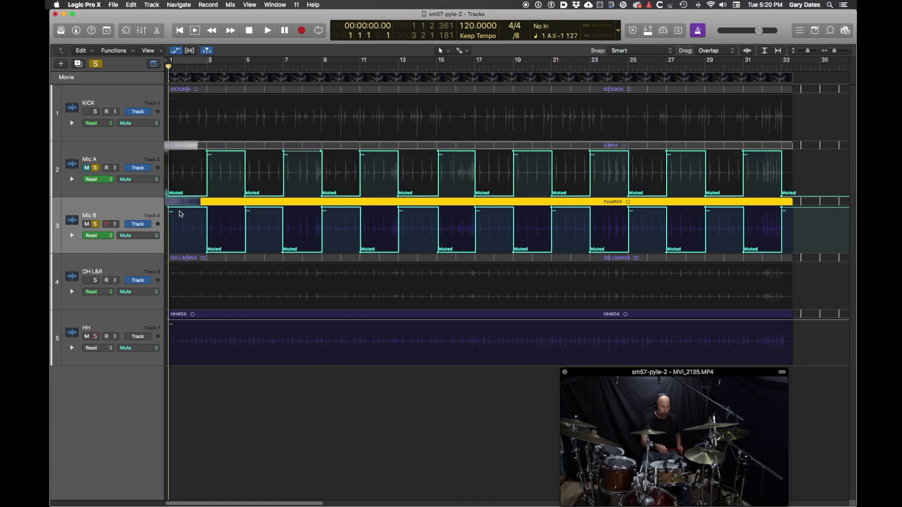
key(space)
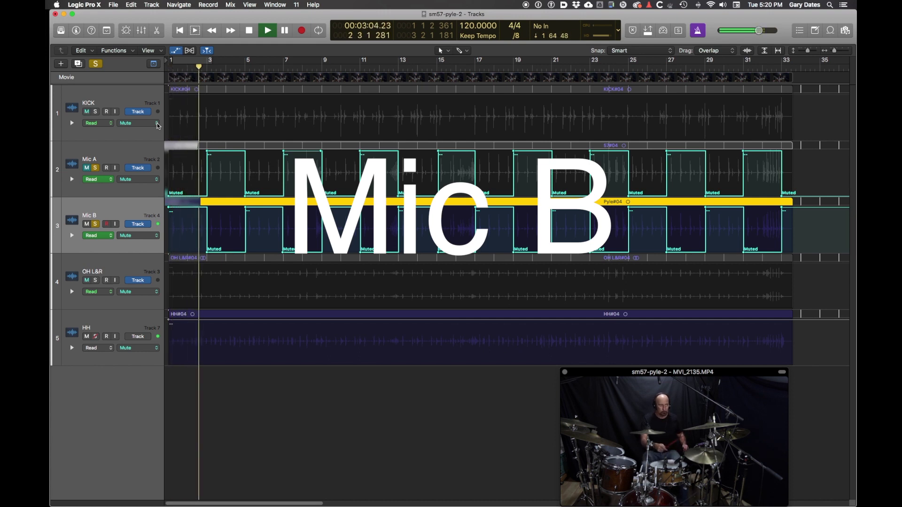
key(Up)
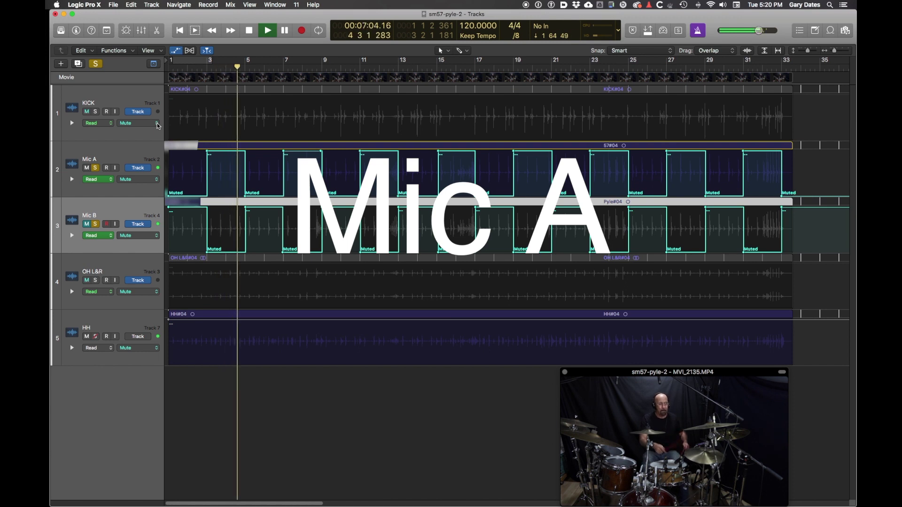
key(Down)
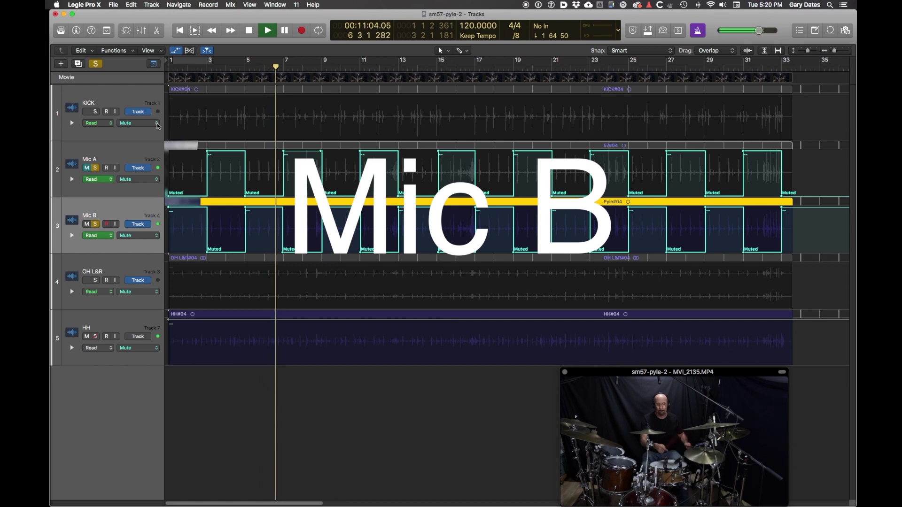
key(Up)
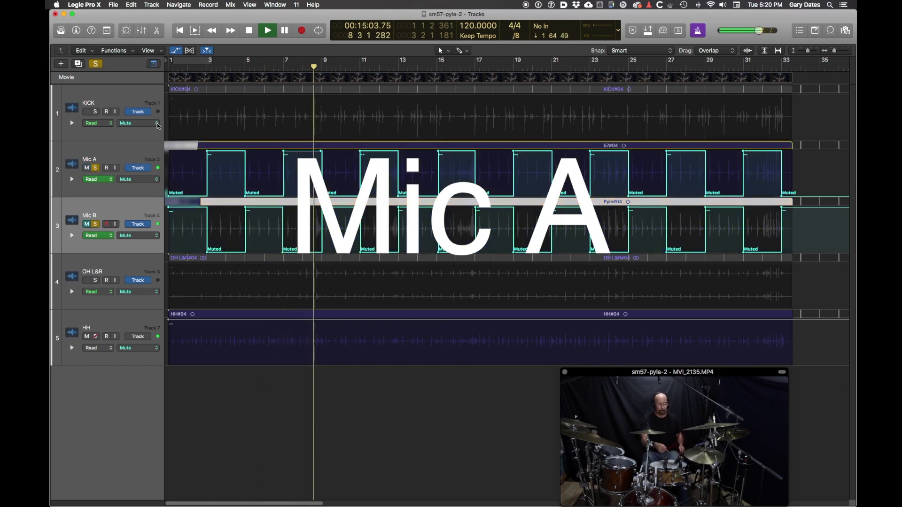
key(Down)
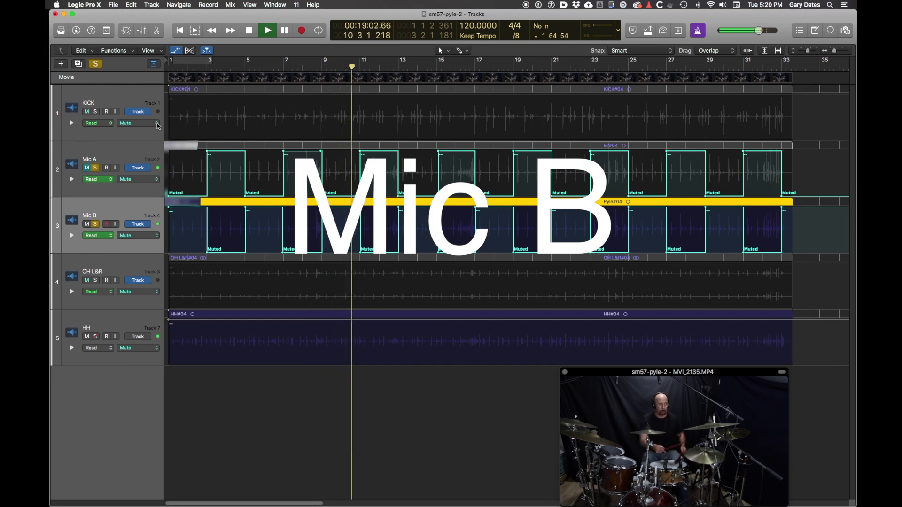
key(Up)
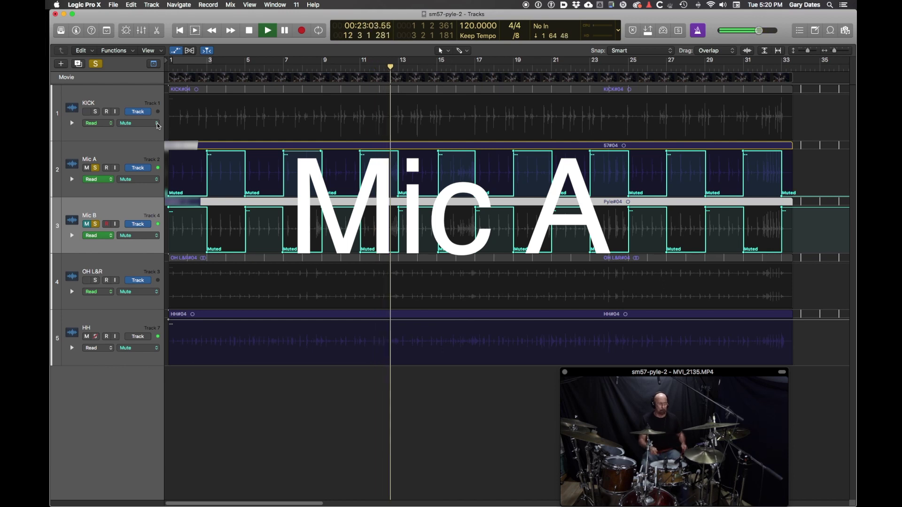
key(Down)
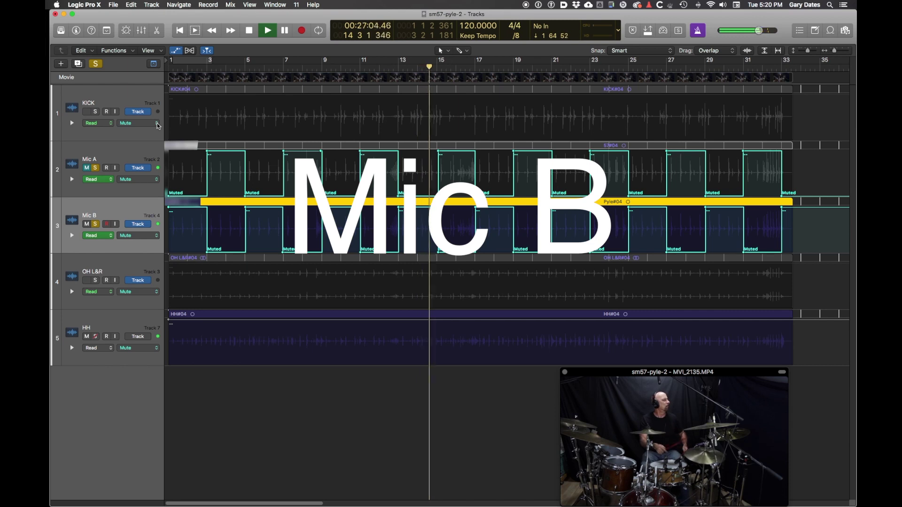
key(Up)
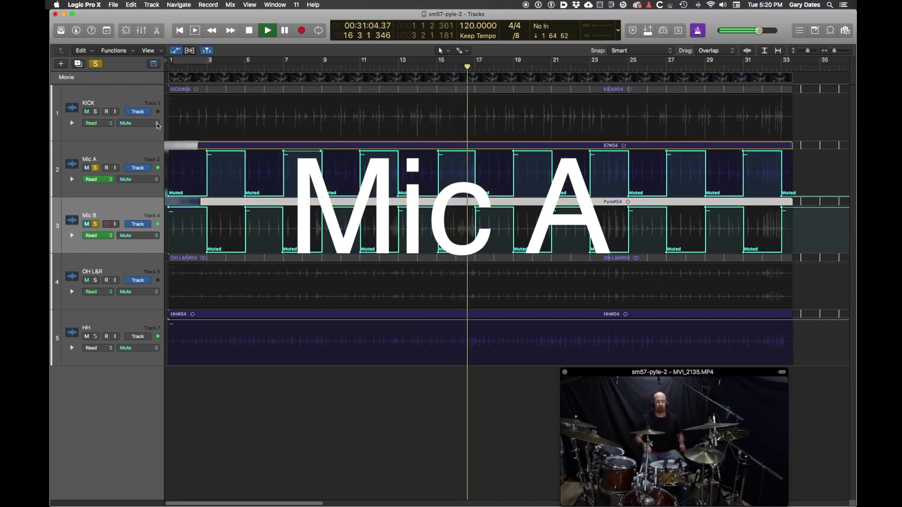
key(Down)
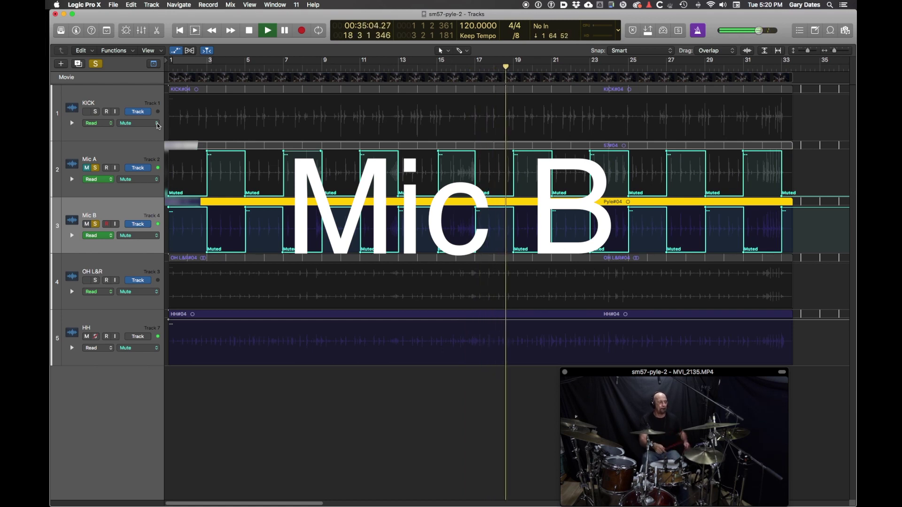
key(Up)
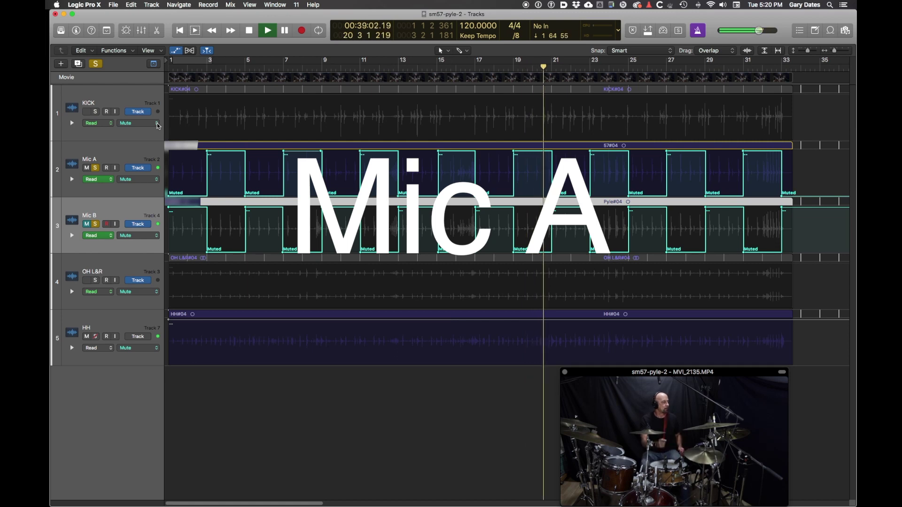
key(Down)
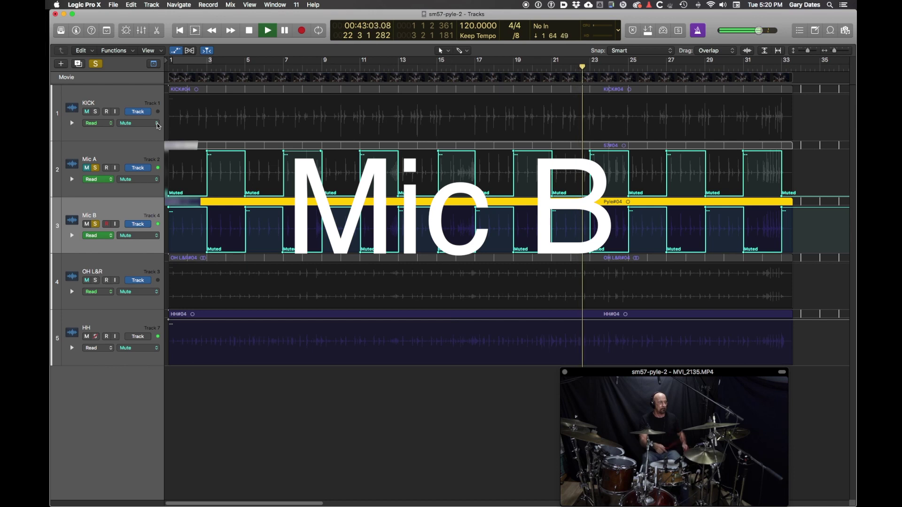
key(Up)
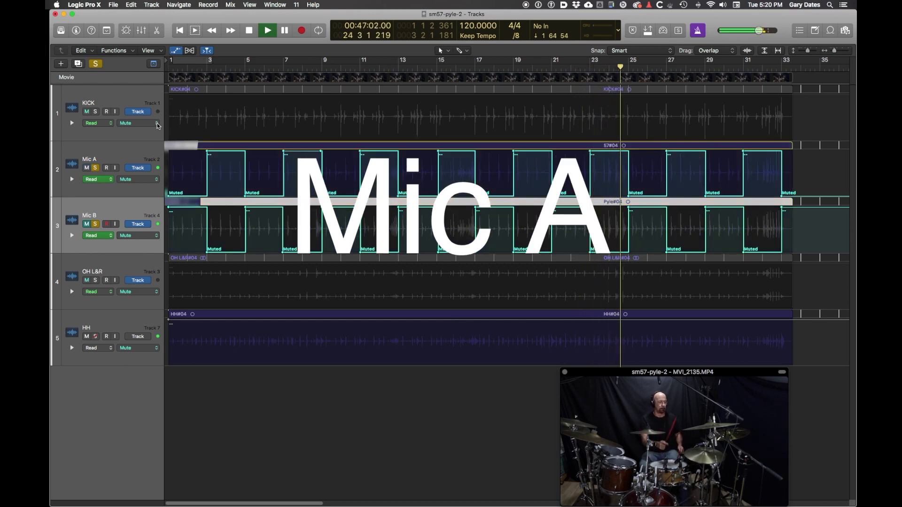
key(Down)
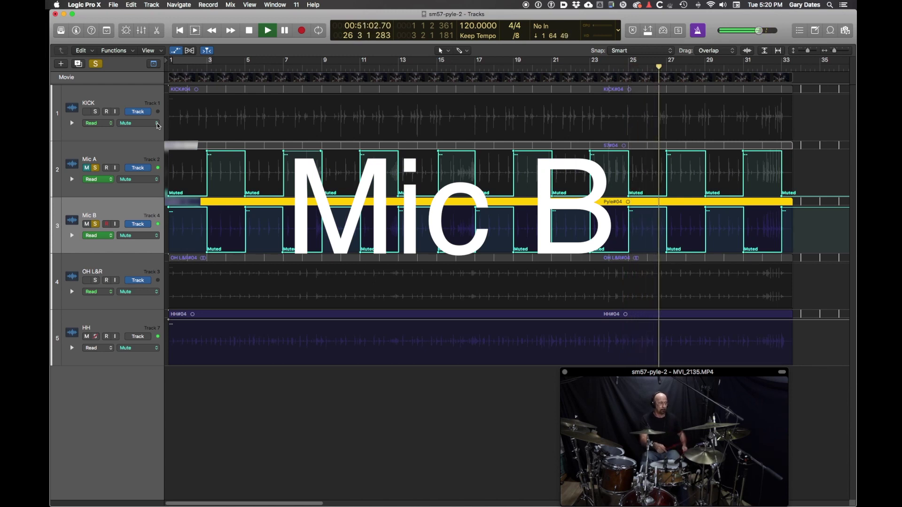
key(Up)
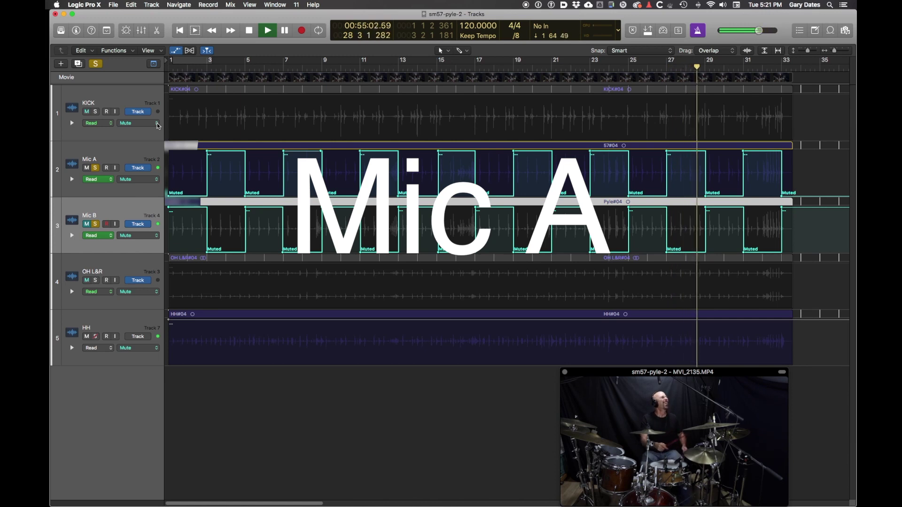
key(Down)
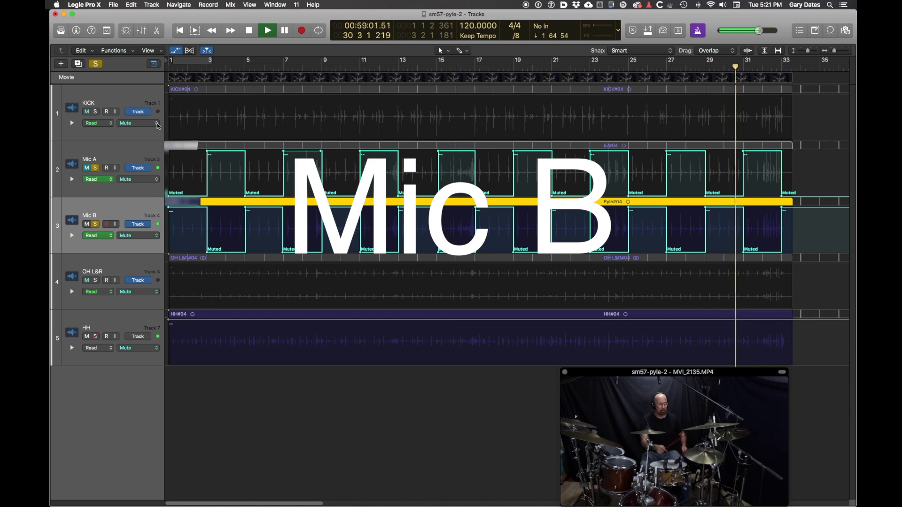
key(Up)
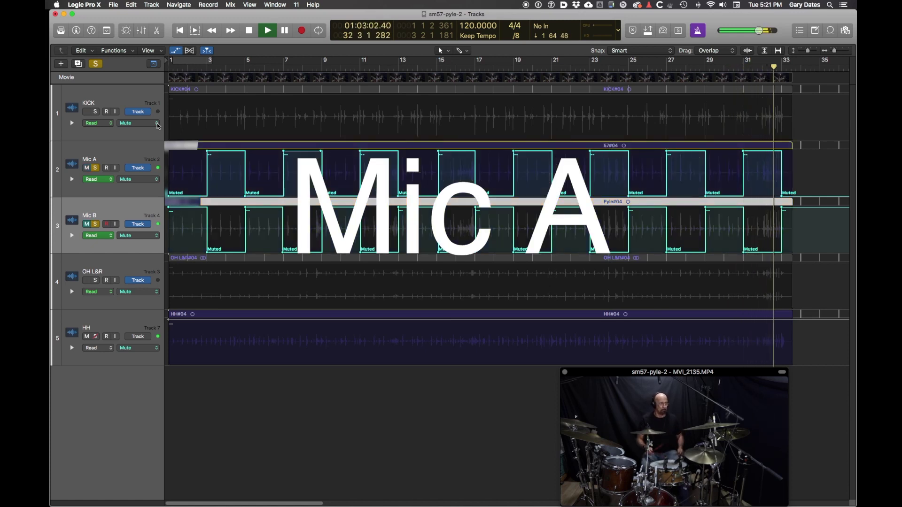
key(space)
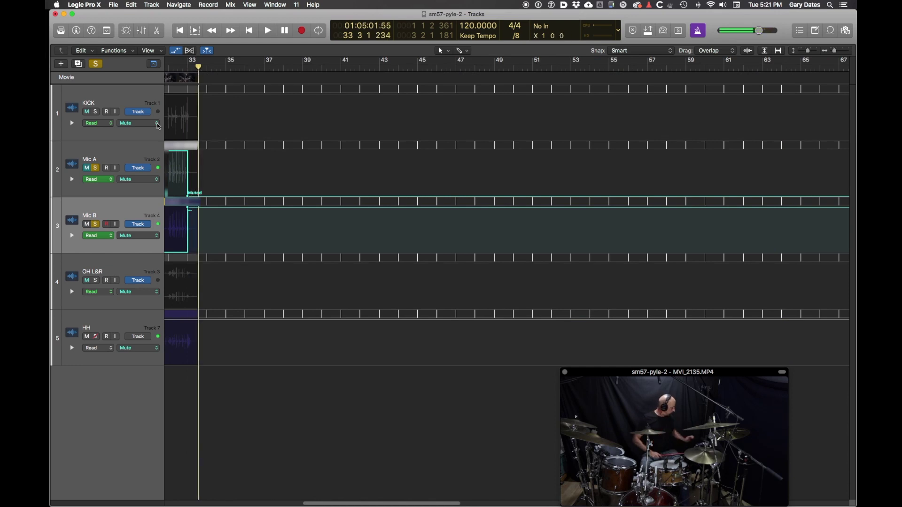
scroll(228, 135, right, 4)
scroll(270, 135, left, 15)
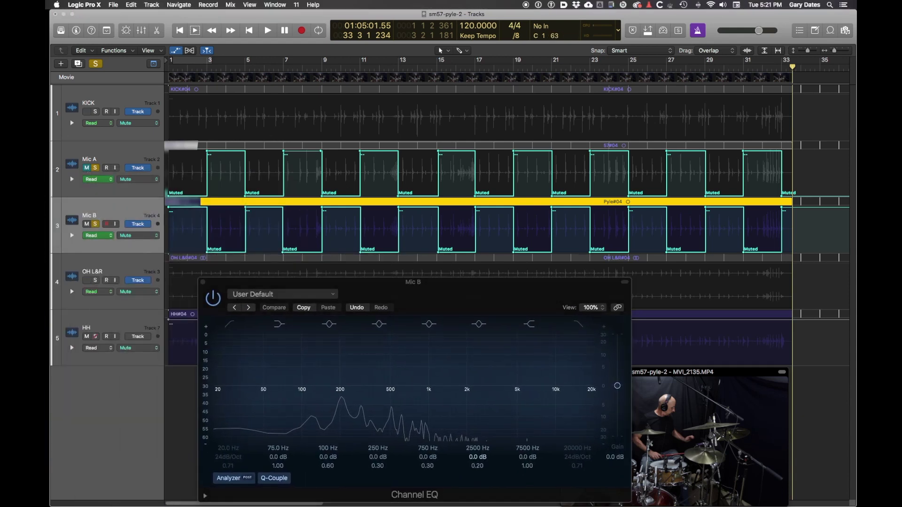
Place Mic A's Channel EQ window above Mic B's and play from the beginning to compare their frequency curves.
drag(418, 11, 466, 57)
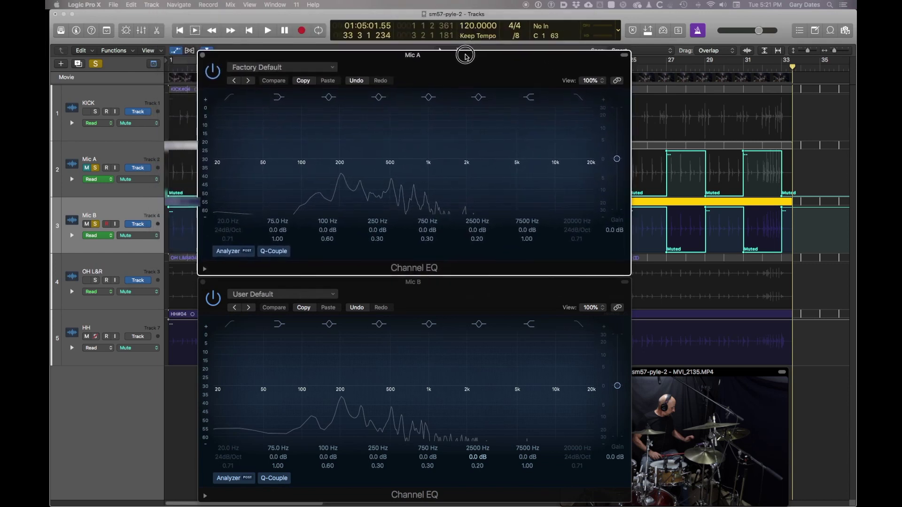
key(Return)
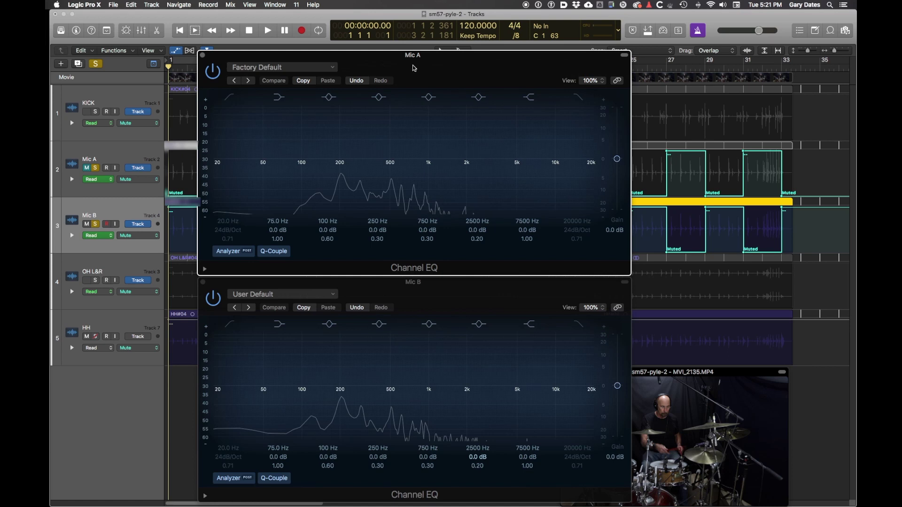
key(space)
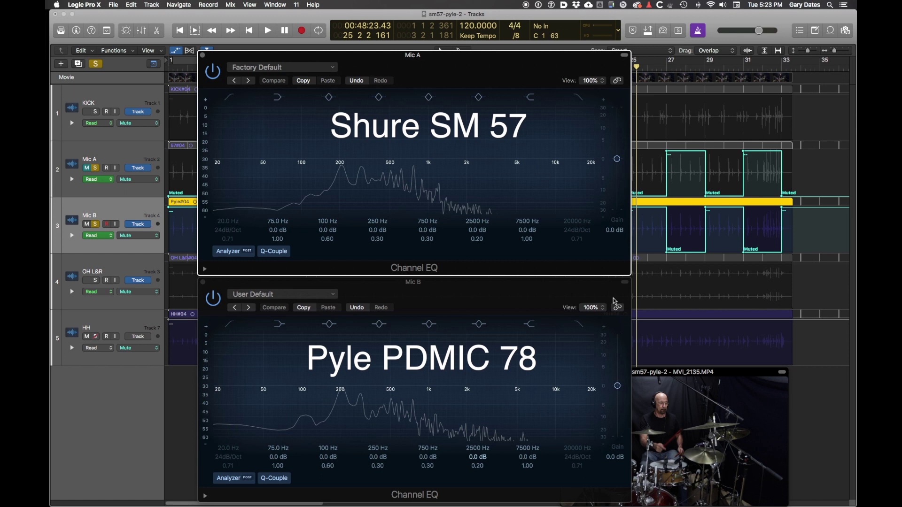
mouse_move(459, 423)
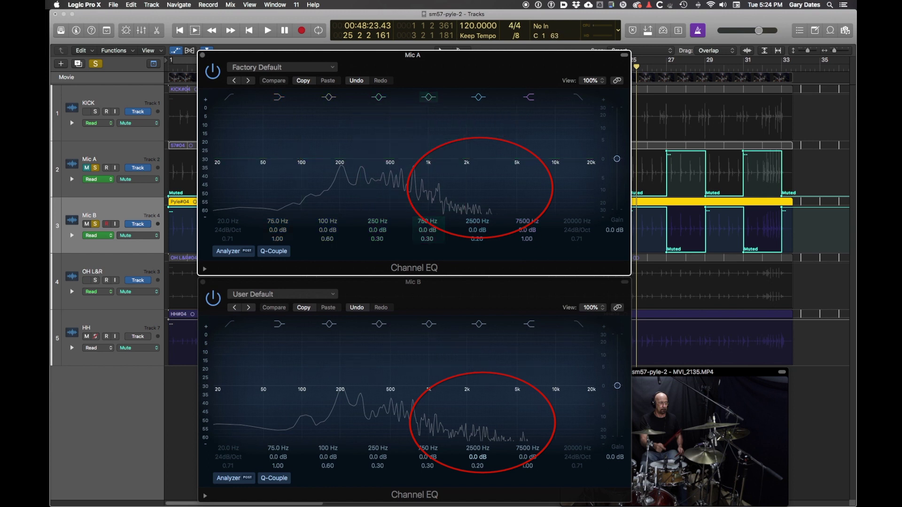
Show the Mixer window, close the Mic A and Mic B Channel EQ windows, and reposition the mixer over the tracks.
click(439, 49)
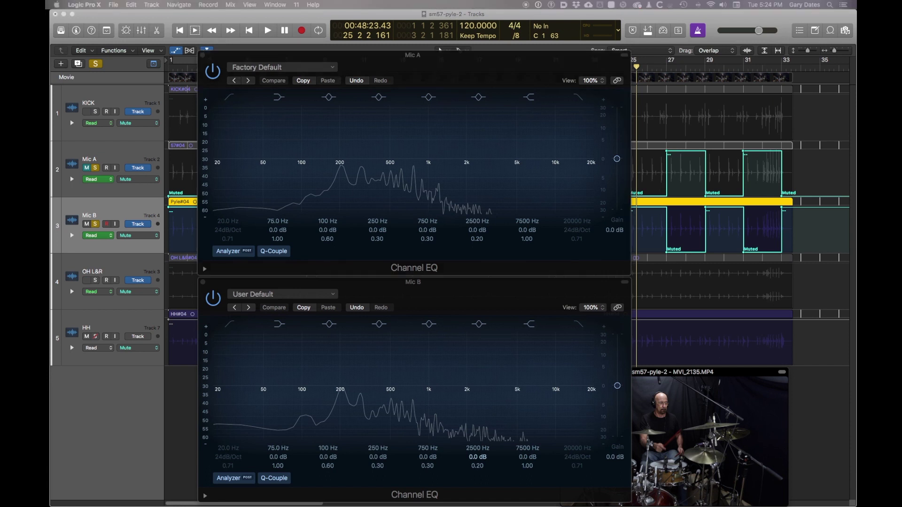
key(x)
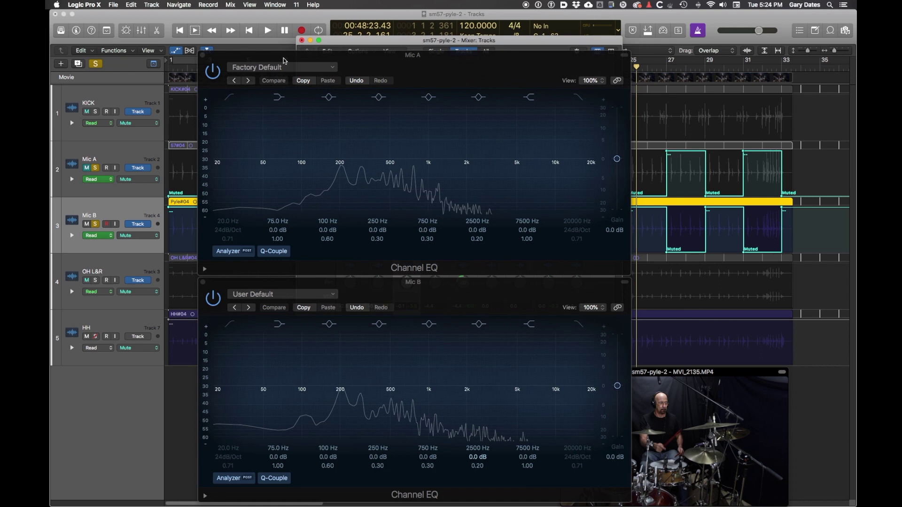
click(203, 55)
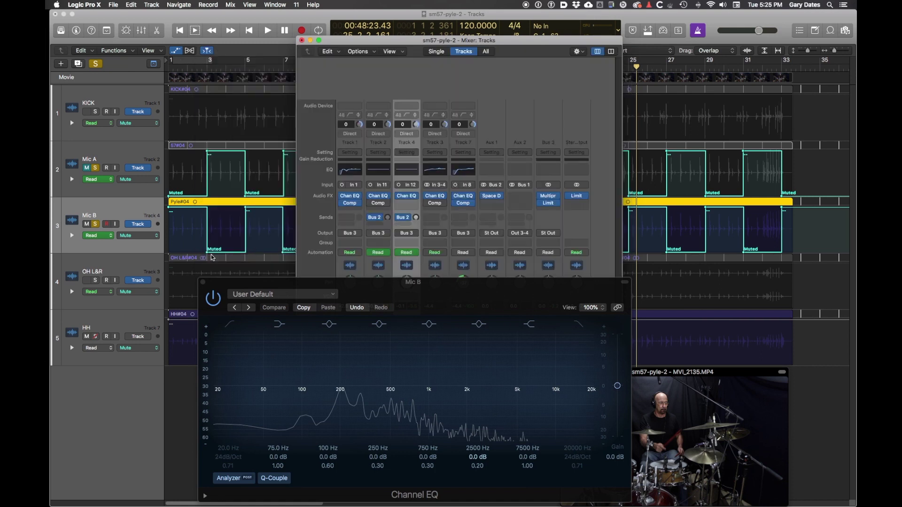
click(203, 282)
drag(398, 43, 275, 54)
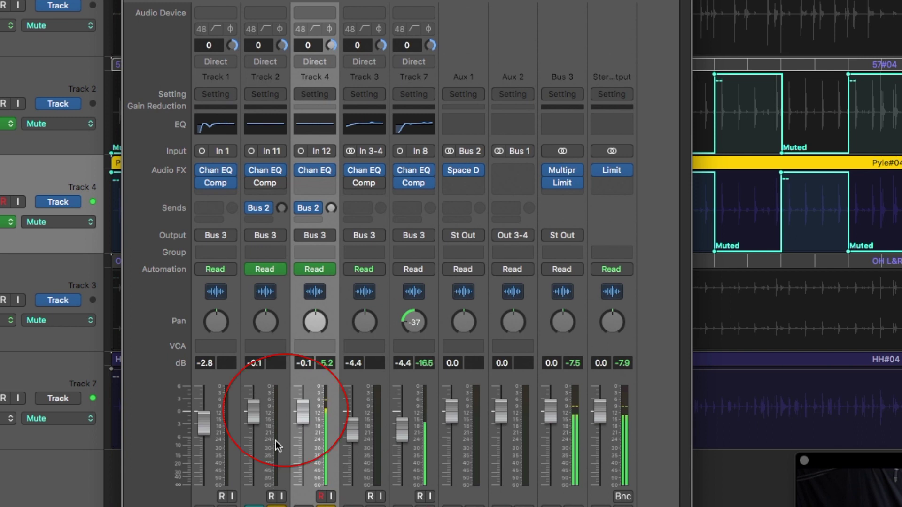
Select the Mic A channel strip and compare the Mic A and Mic B level meters during playback.
click(276, 408)
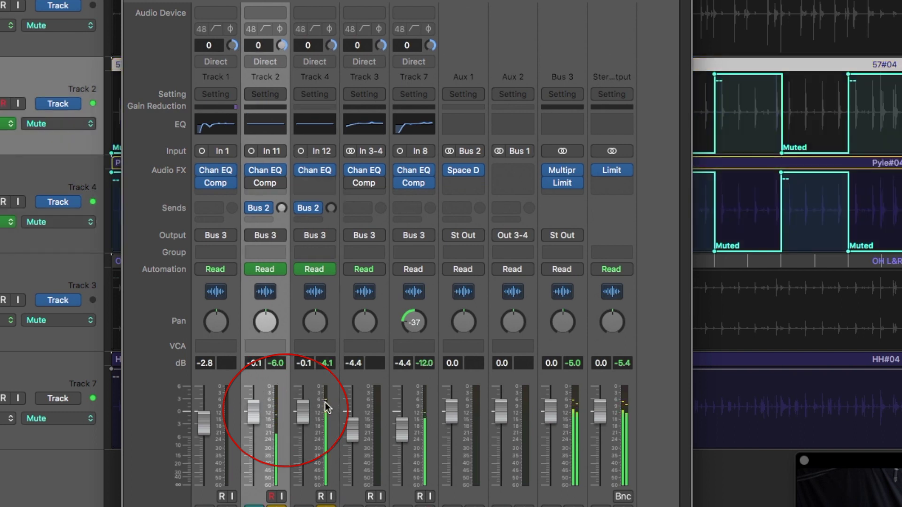
click(276, 402)
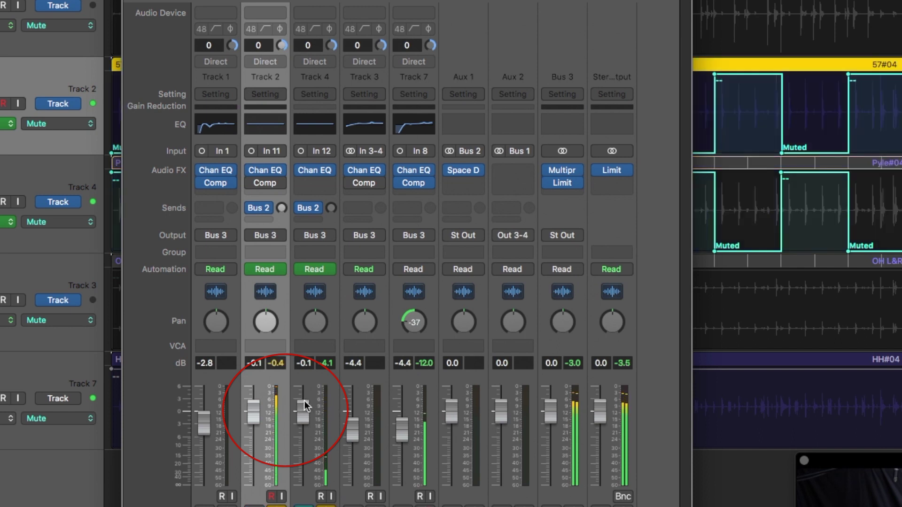
click(307, 402)
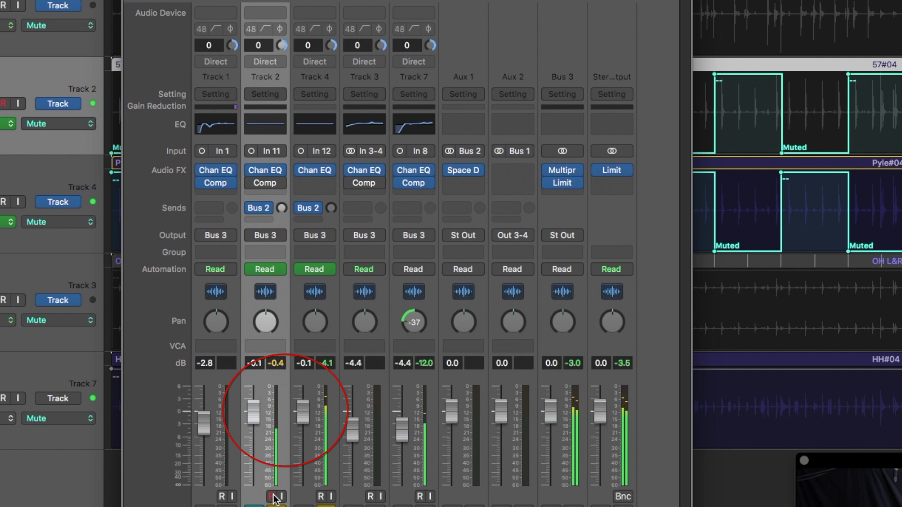